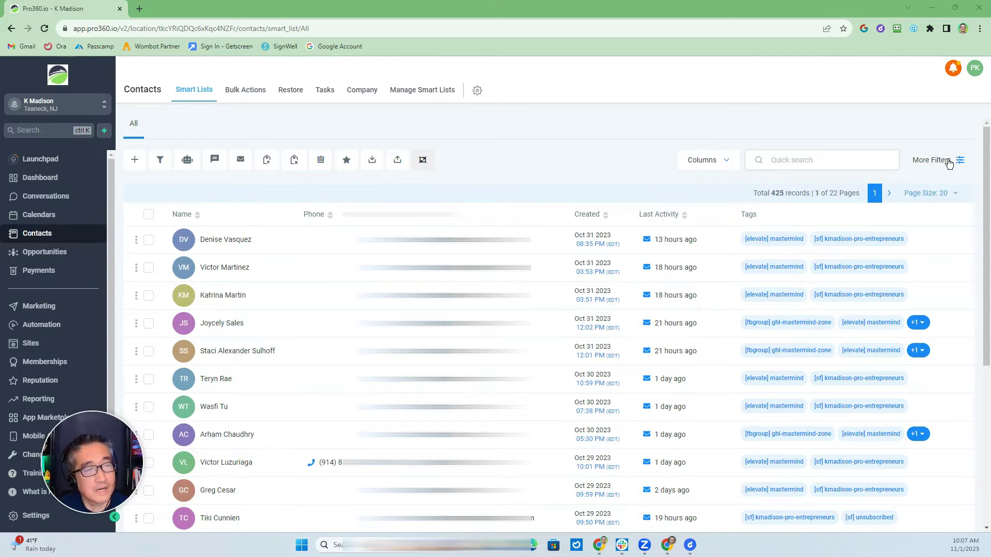
# Step: Open the contact filters and examine the available filter fields, from the most used ones through to the custom fields
pyautogui.click(944, 161)
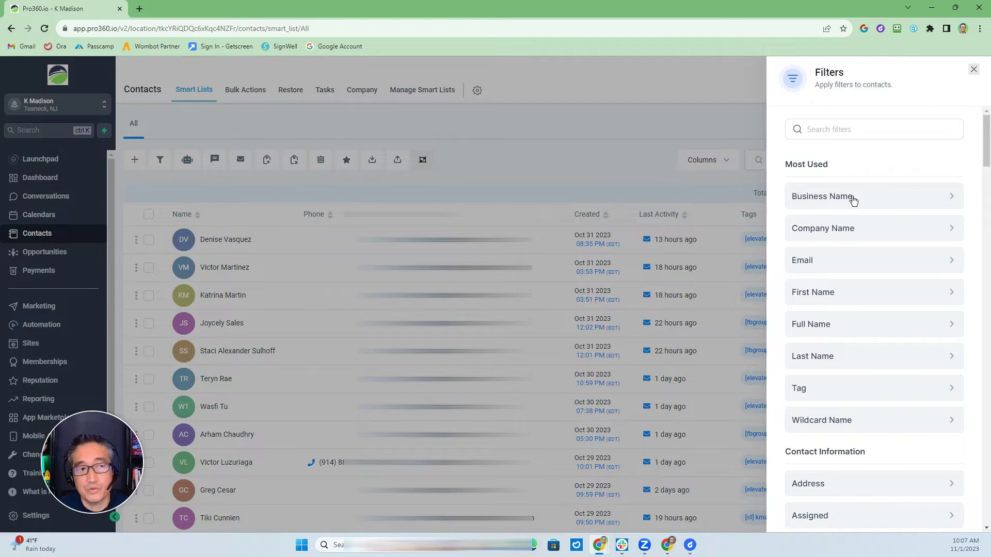
pyautogui.scroll(-3, 820, 305)
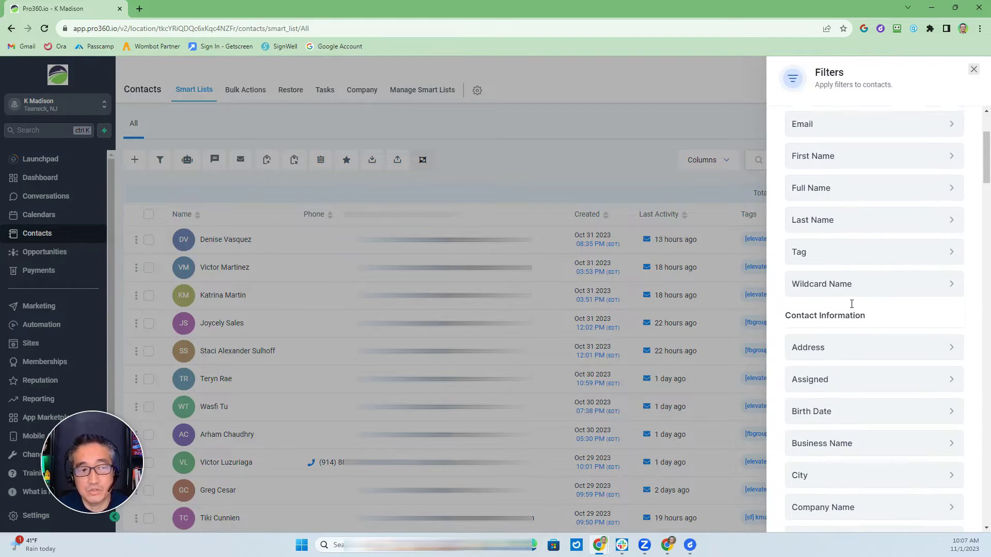
pyautogui.scroll(-15, 841, 308)
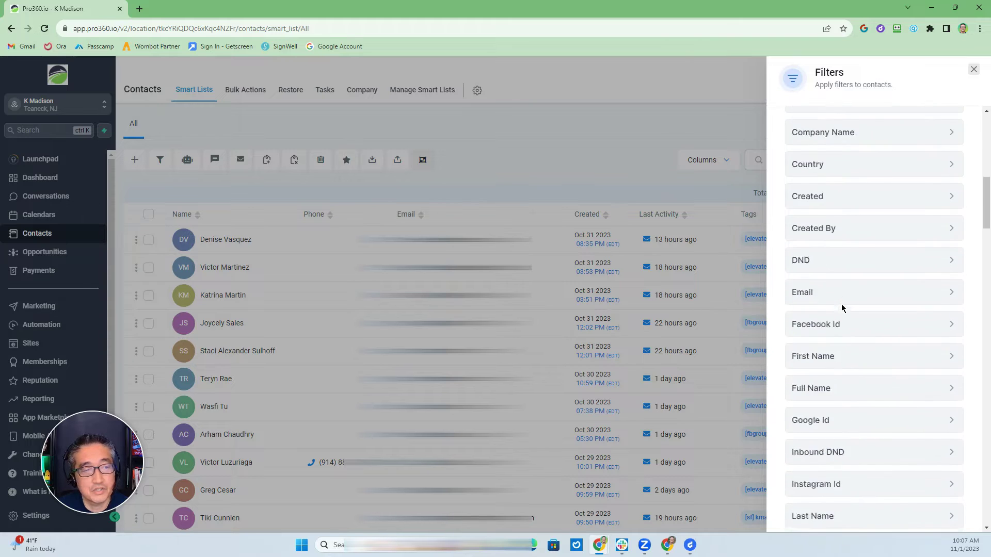
pyautogui.scroll(-6, 841, 308)
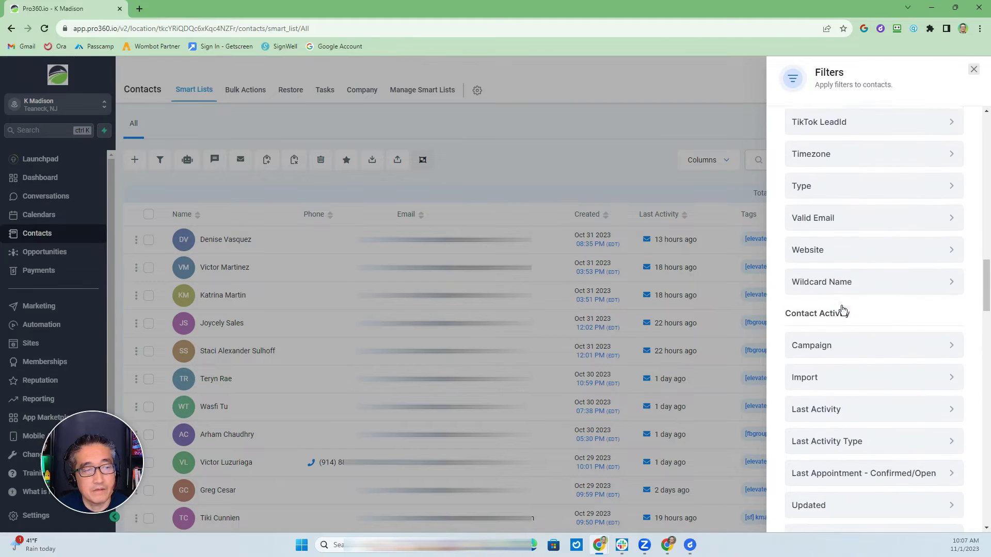
pyautogui.scroll(-7, 831, 315)
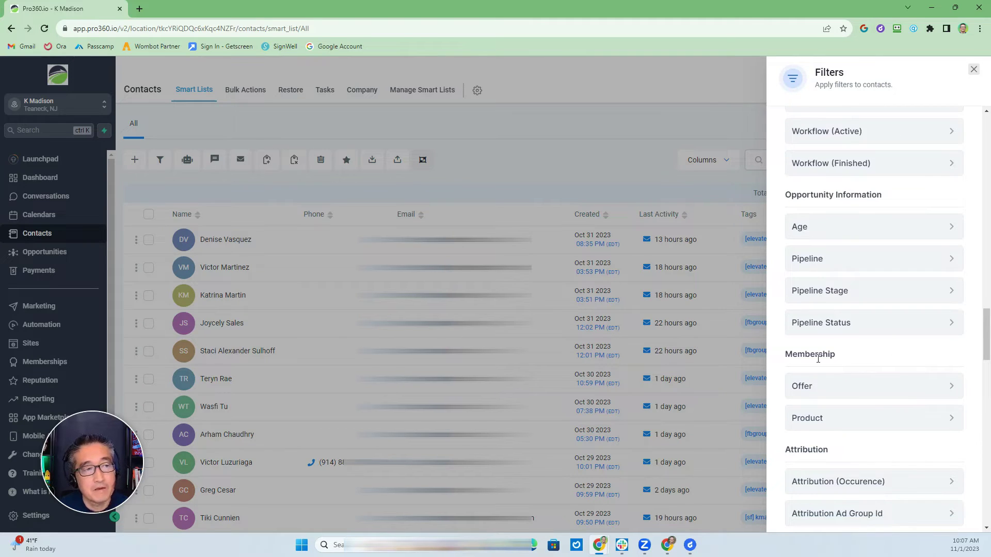
pyautogui.scroll(-3, 818, 383)
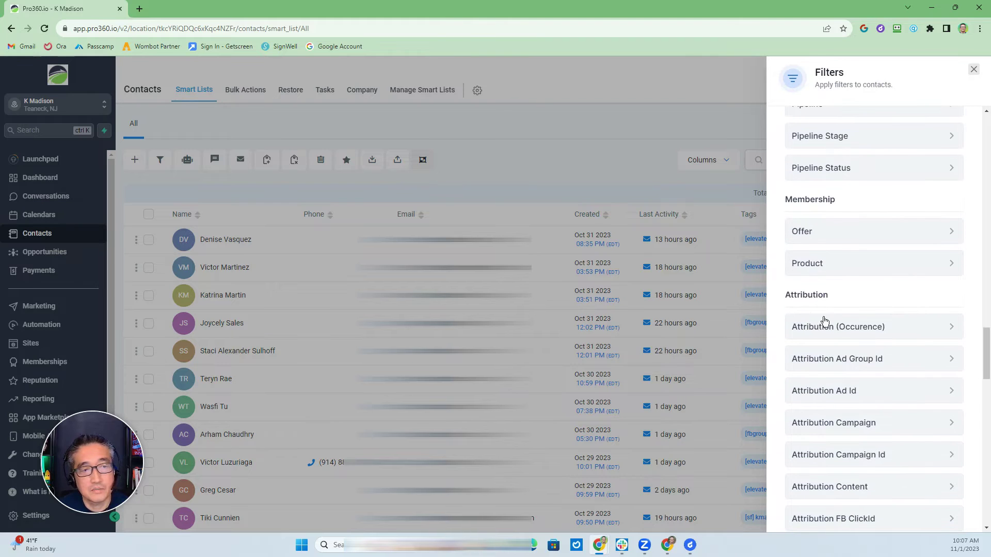
pyautogui.scroll(-9, 823, 325)
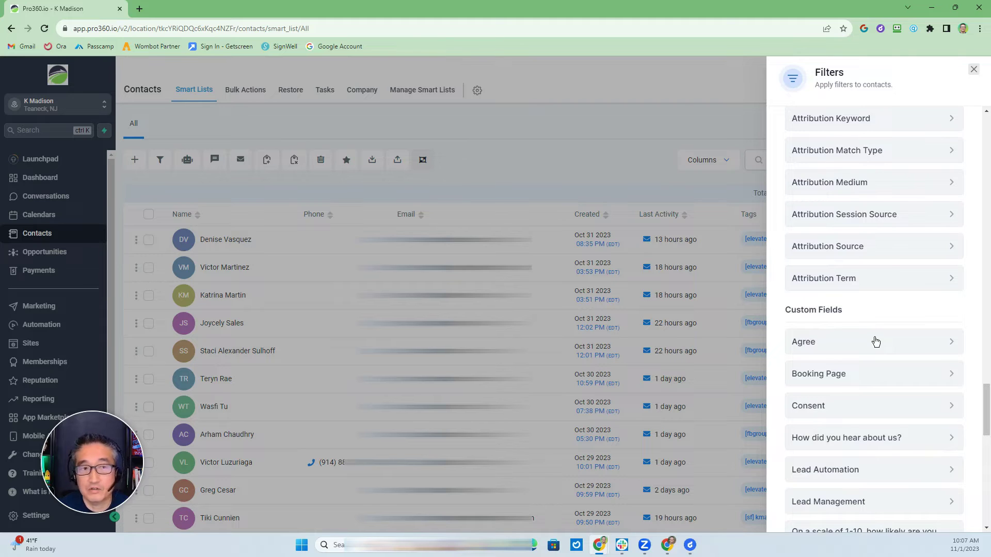
pyautogui.scroll(-8, 867, 353)
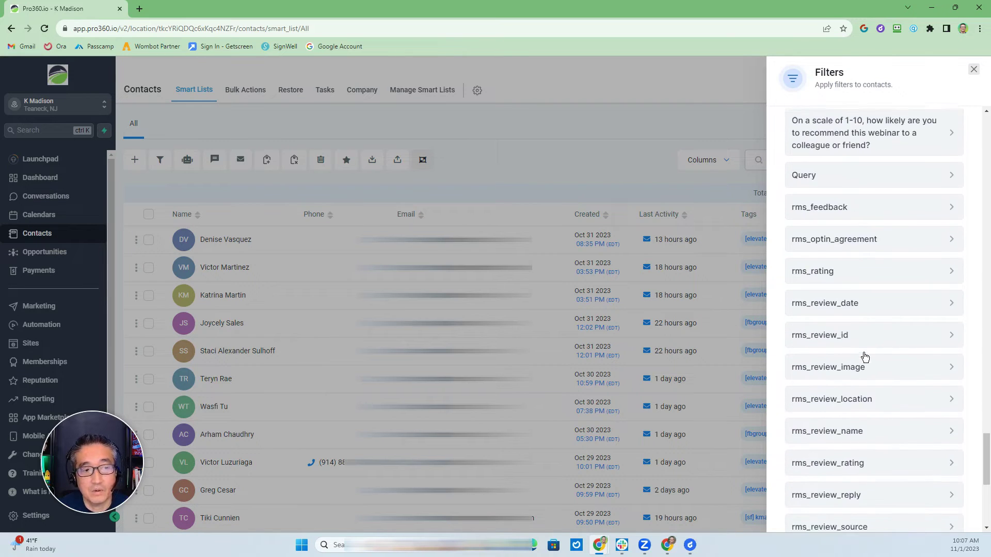
pyautogui.scroll(-4, 865, 357)
pyautogui.scroll(10, 864, 356)
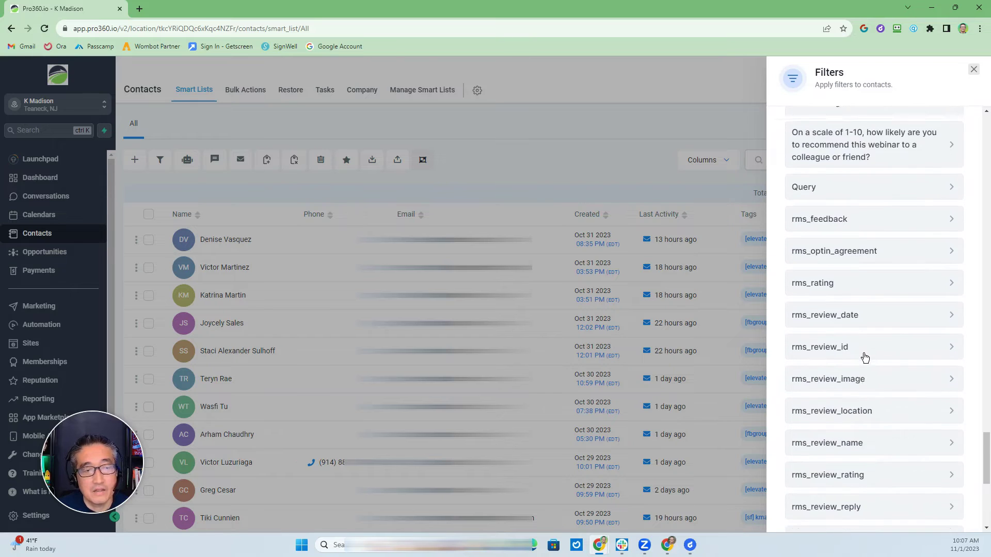
pyautogui.scroll(20, 865, 356)
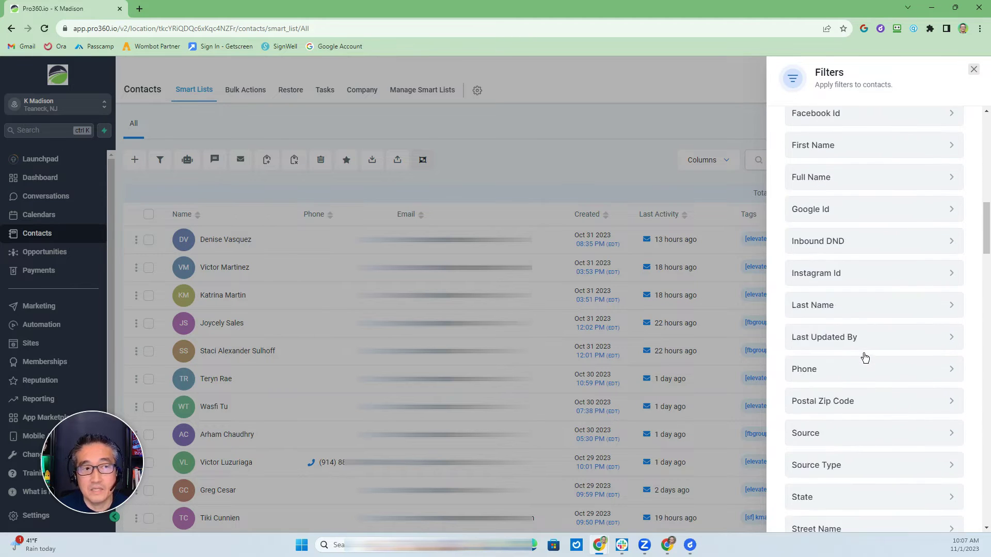
pyautogui.scroll(8, 865, 356)
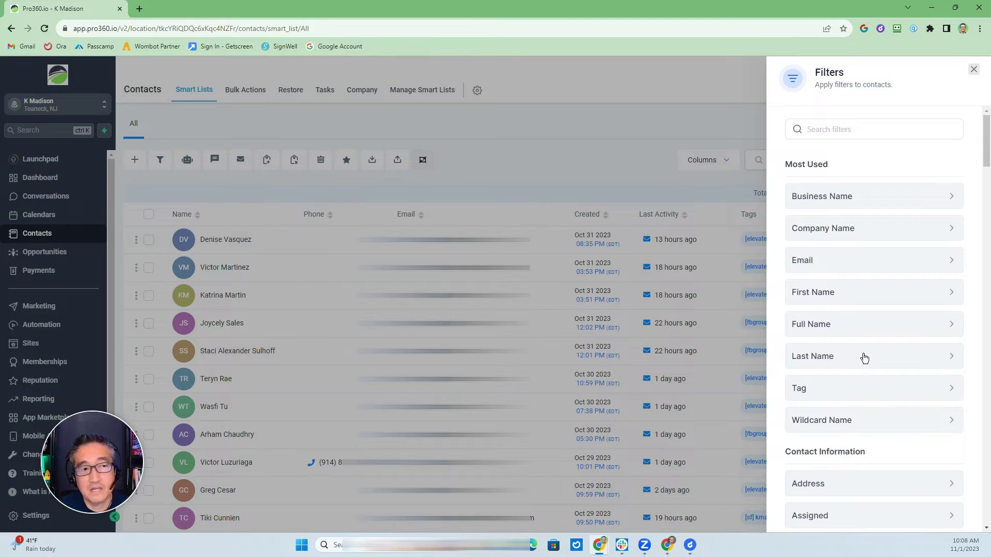
# Step: Filter the contacts to those whose tag is "[elevate] mastermind"
pyautogui.click(809, 389)
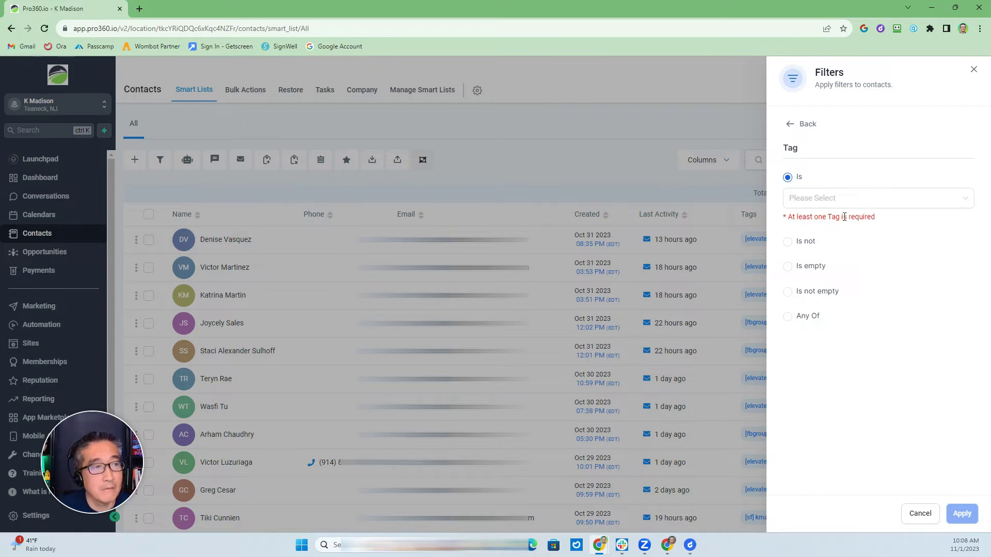
pyautogui.click(811, 200)
pyautogui.write('elev')
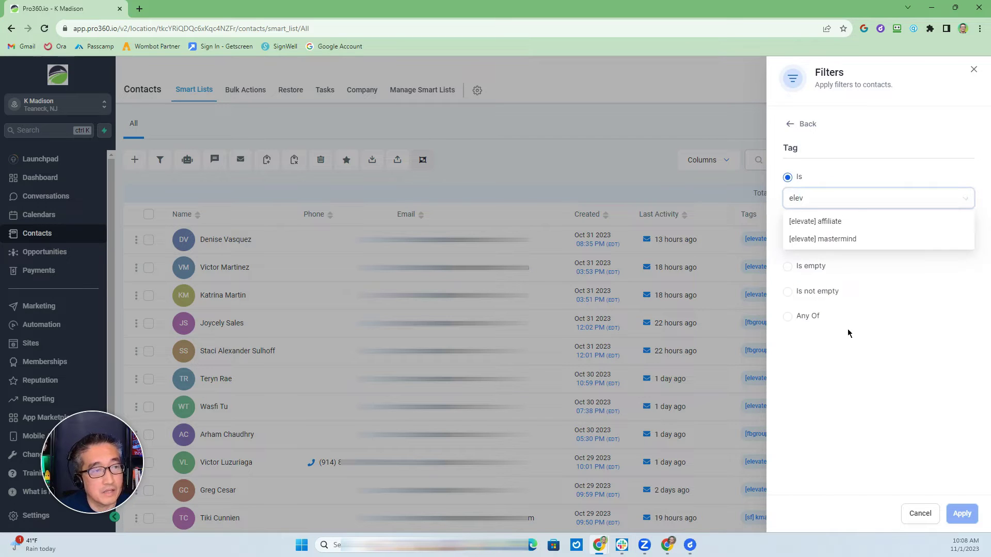
pyautogui.click(821, 239)
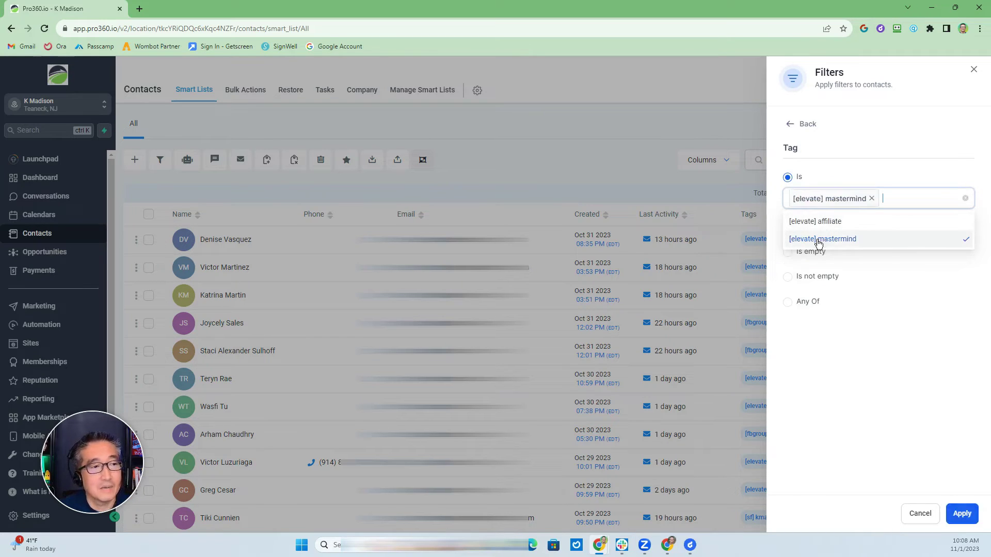
pyautogui.click(961, 515)
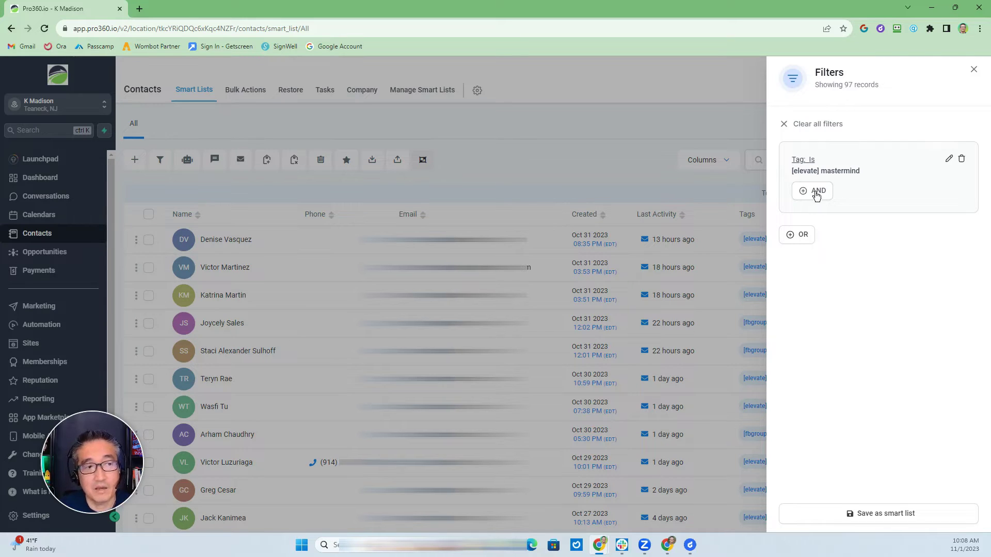
# Step: Add an AND condition to the "[elevate] mastermind" filter group requiring last activity less than 5 days ago
pyautogui.click(816, 194)
pyautogui.scroll(-14, 847, 317)
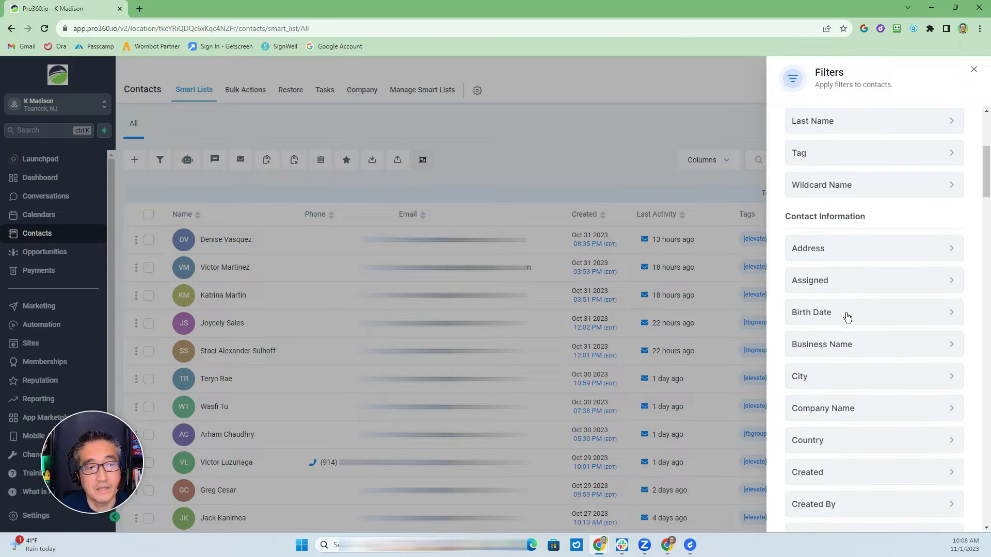
pyautogui.scroll(-12, 846, 317)
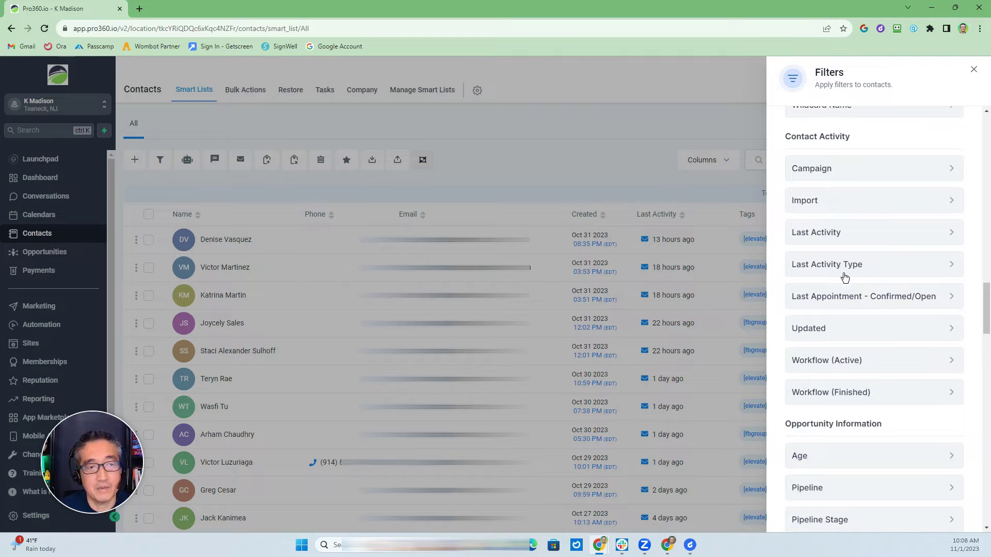
pyautogui.click(828, 236)
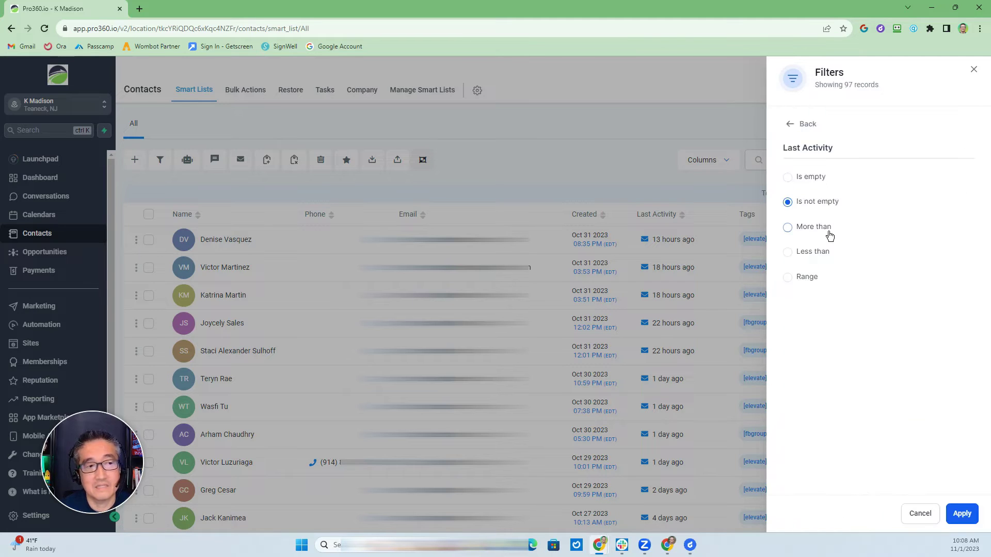
pyautogui.click(792, 251)
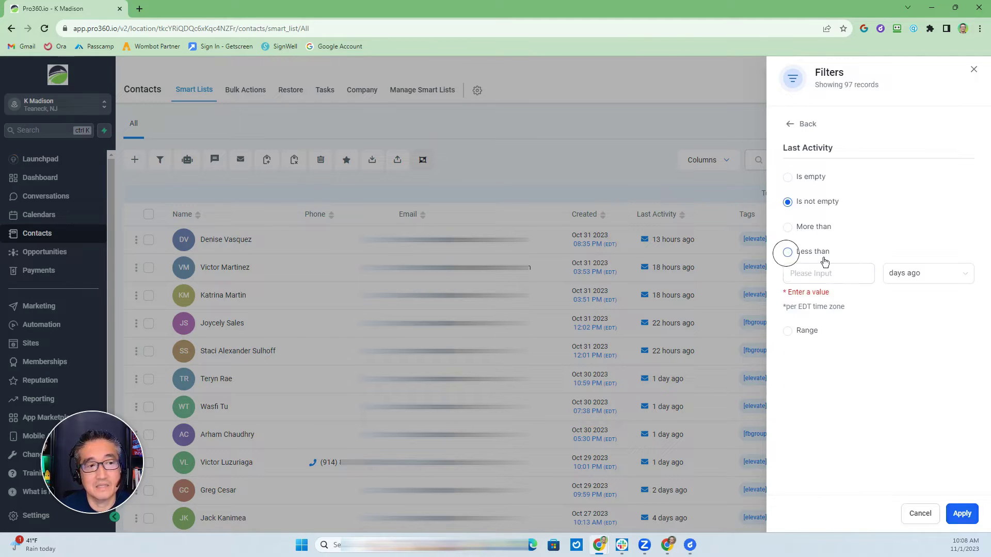
pyautogui.click(840, 274)
pyautogui.write('5')
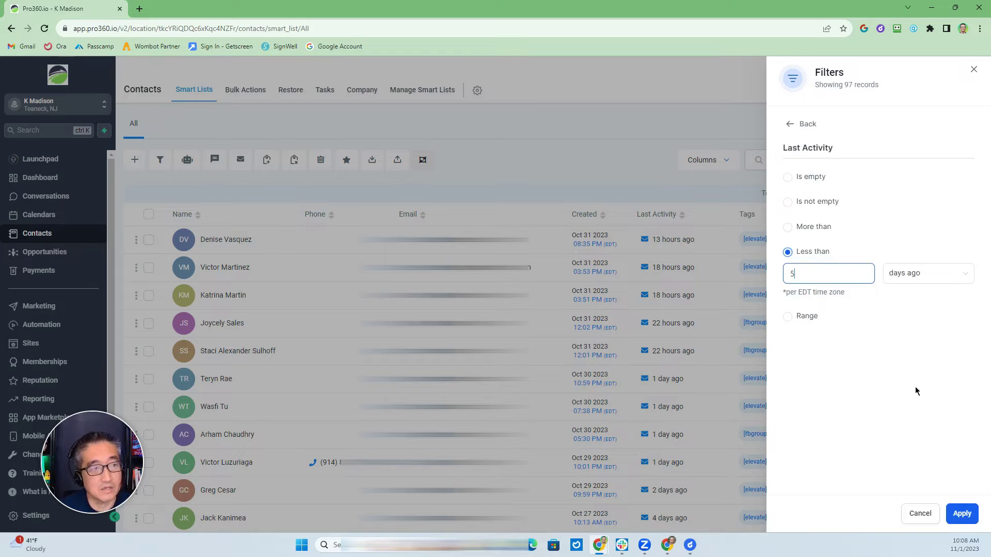
pyautogui.click(961, 515)
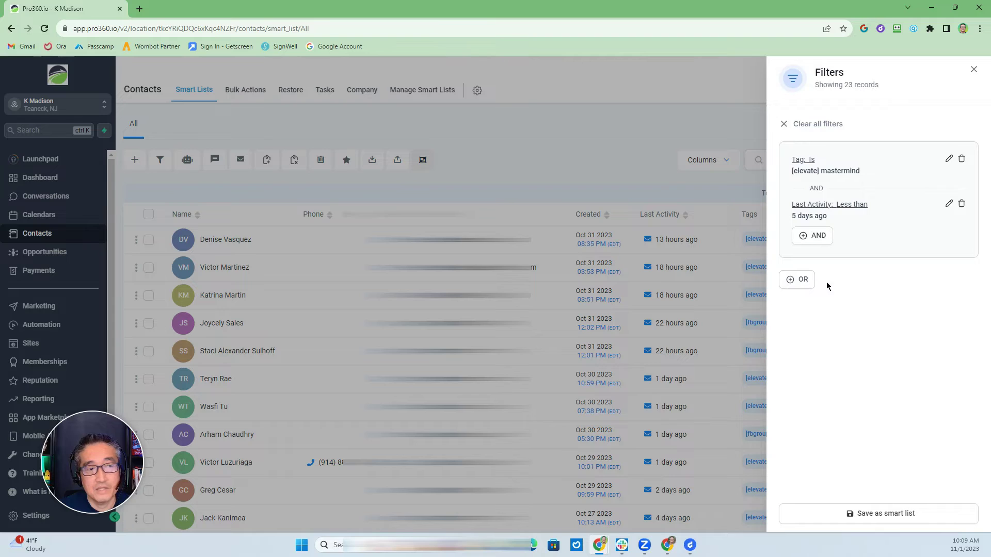
# Step: Add an OR filter group for contacts whose tag is "[blueprint] optin"
pyautogui.click(797, 281)
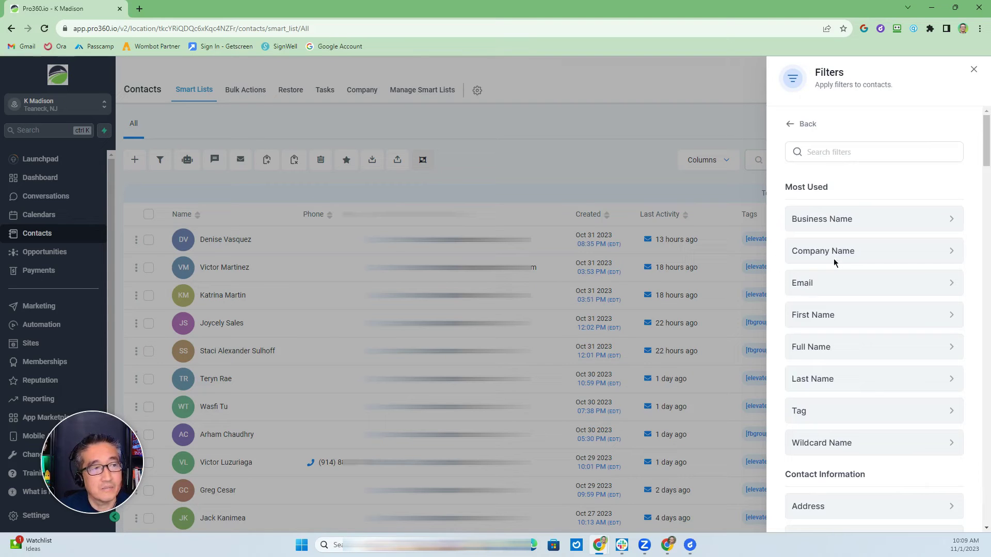
pyautogui.click(838, 411)
pyautogui.click(804, 199)
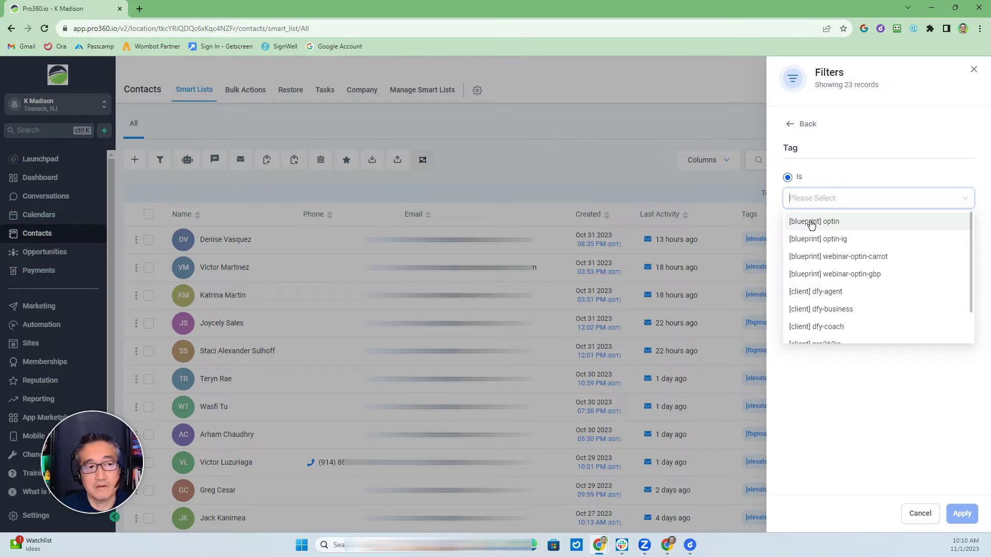
pyautogui.click(811, 223)
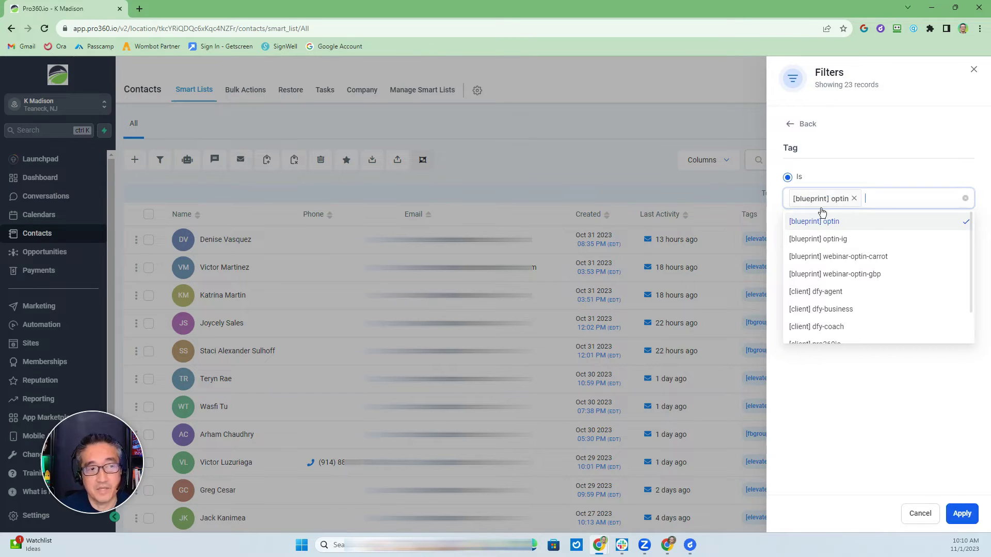
pyautogui.click(895, 418)
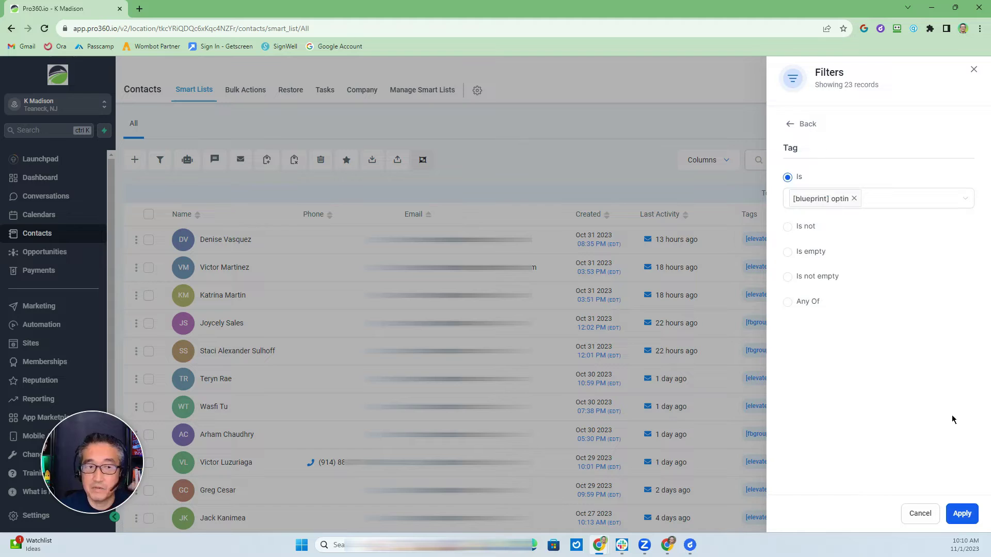
pyautogui.click(962, 513)
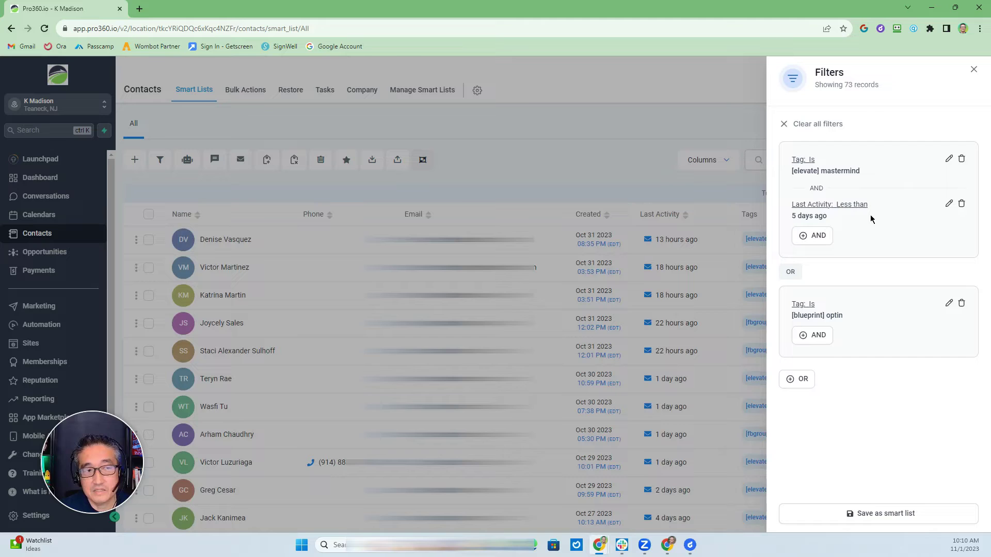
# Step: Add an AND condition to the "[blueprint] optin" filter group requiring last activity less than 7 days ago
pyautogui.click(819, 336)
pyautogui.scroll(-6, 825, 347)
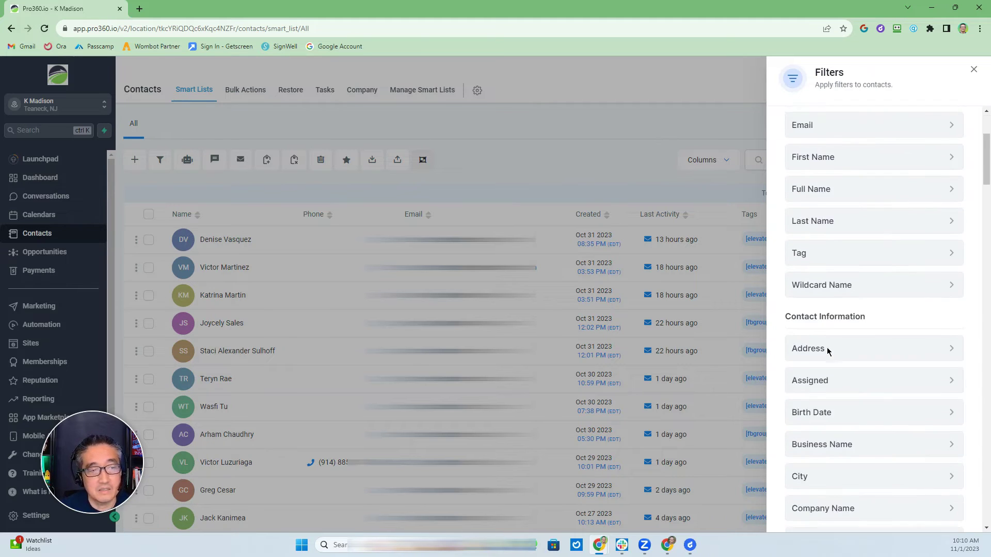
pyautogui.scroll(-7, 827, 352)
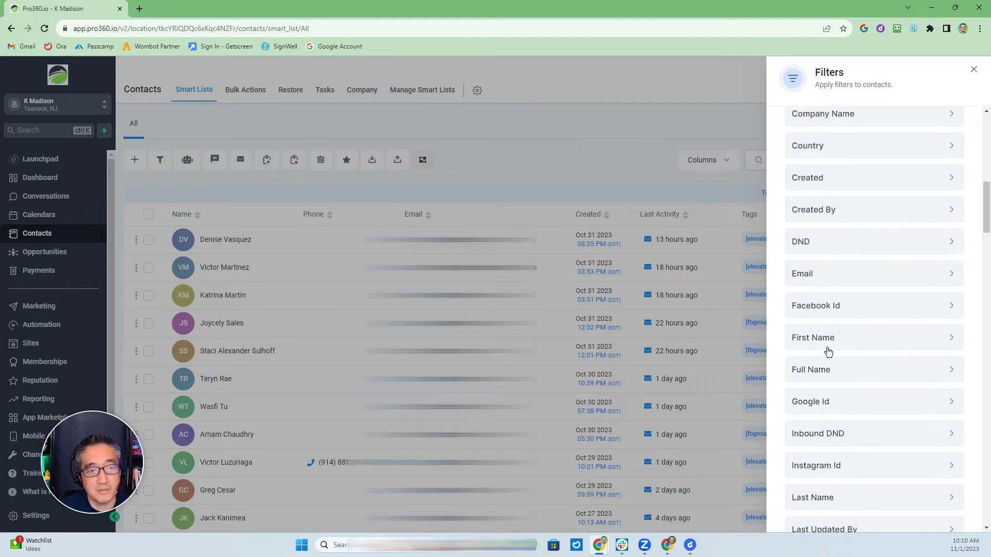
pyautogui.scroll(-9, 828, 352)
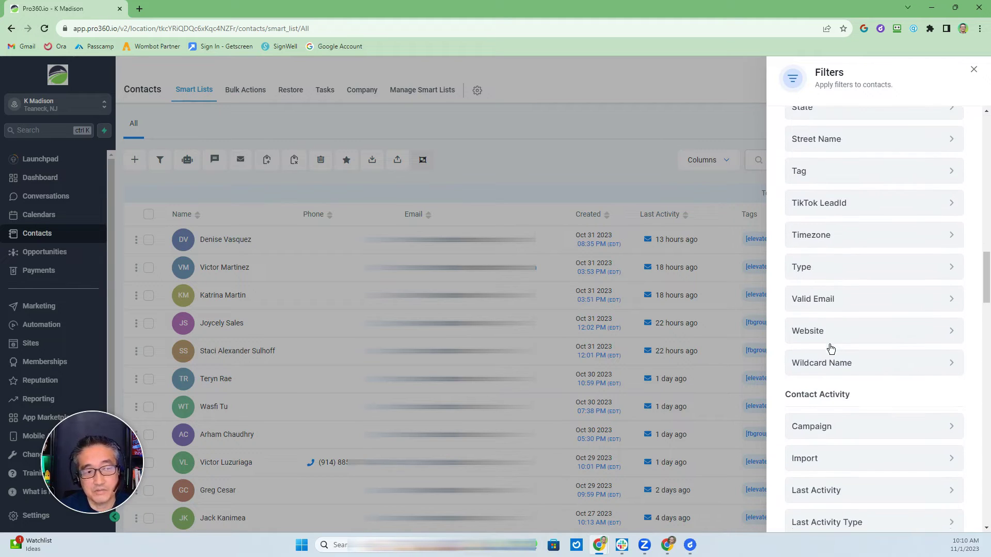
pyautogui.scroll(-1, 830, 350)
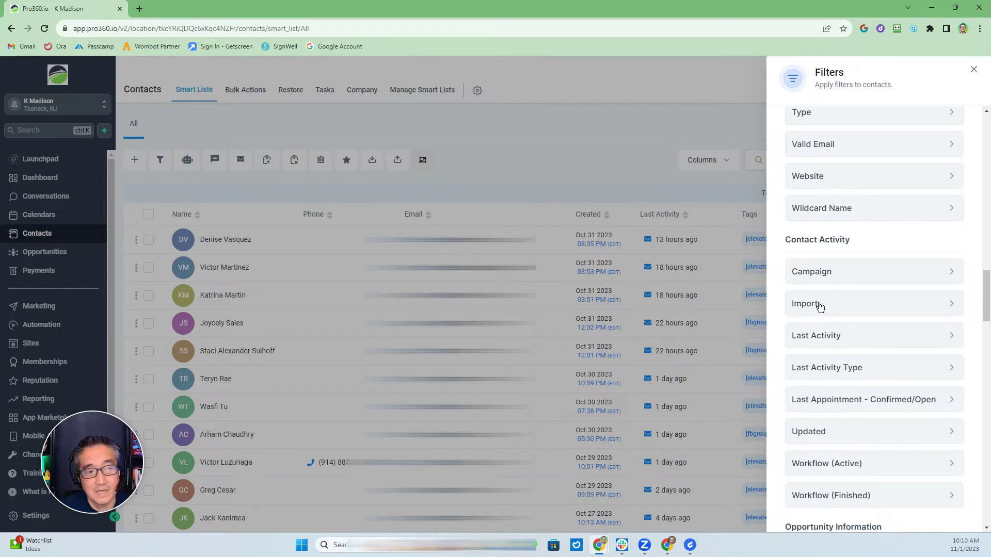
pyautogui.click(813, 337)
pyautogui.click(795, 252)
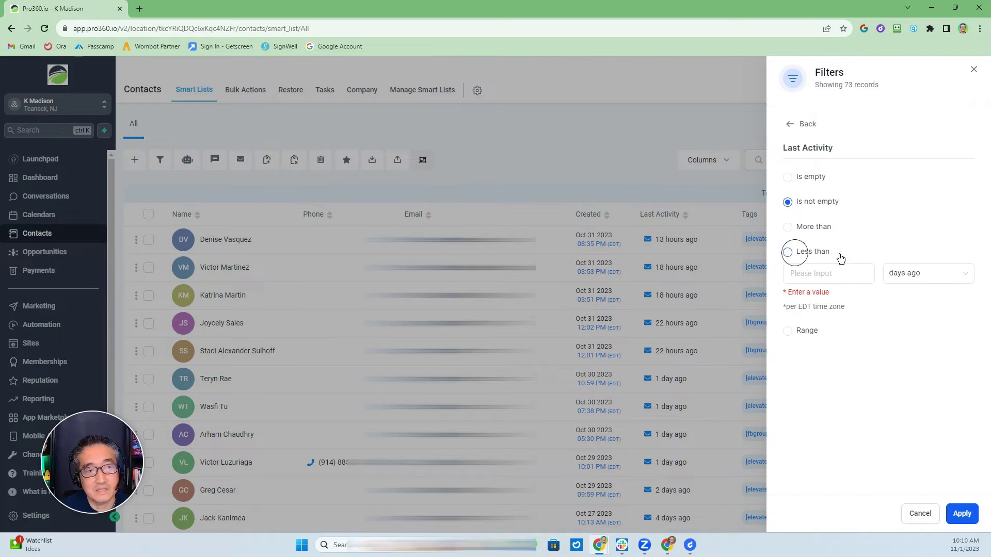
pyautogui.click(842, 278)
pyautogui.write('7')
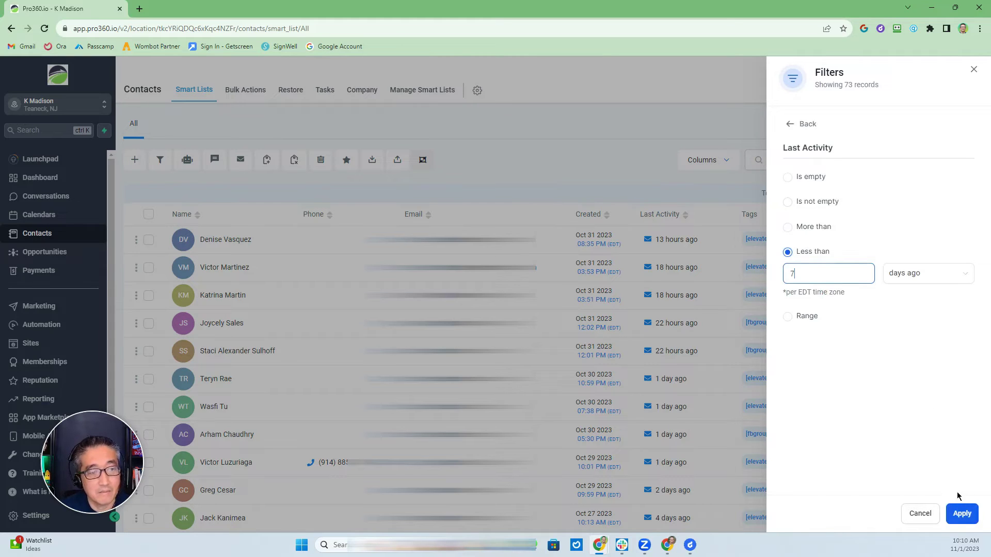
pyautogui.click(961, 514)
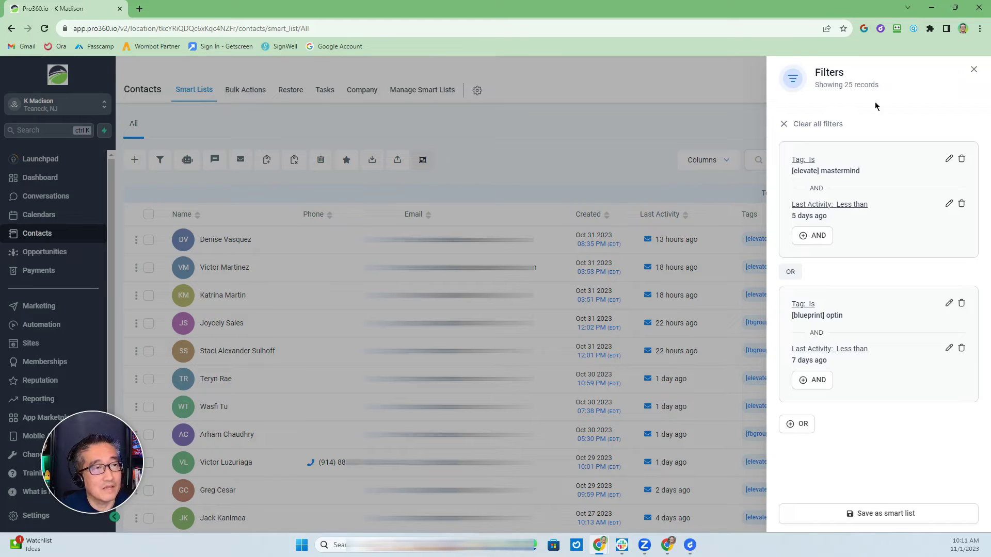
# Step: Review the filtered contact list, and reopen the applied filters
pyautogui.click(637, 155)
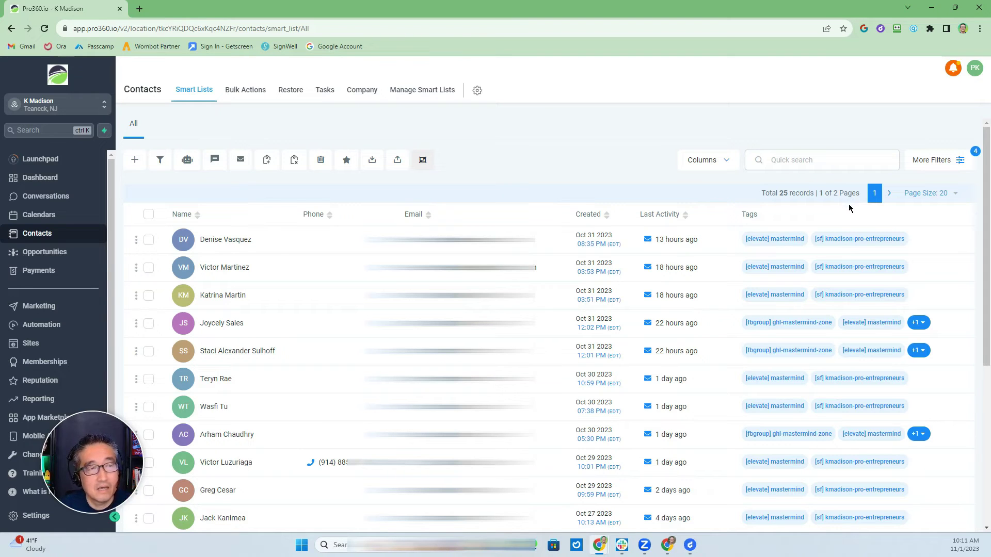
pyautogui.click(933, 161)
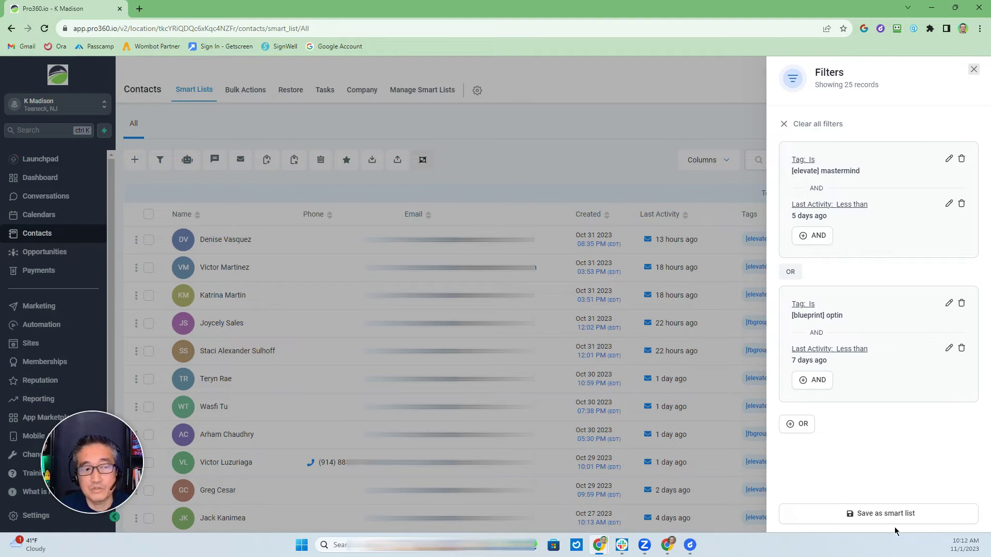
# Step: Save the applied contact filters as a smart list named "DFY Hot List"
pyautogui.click(881, 516)
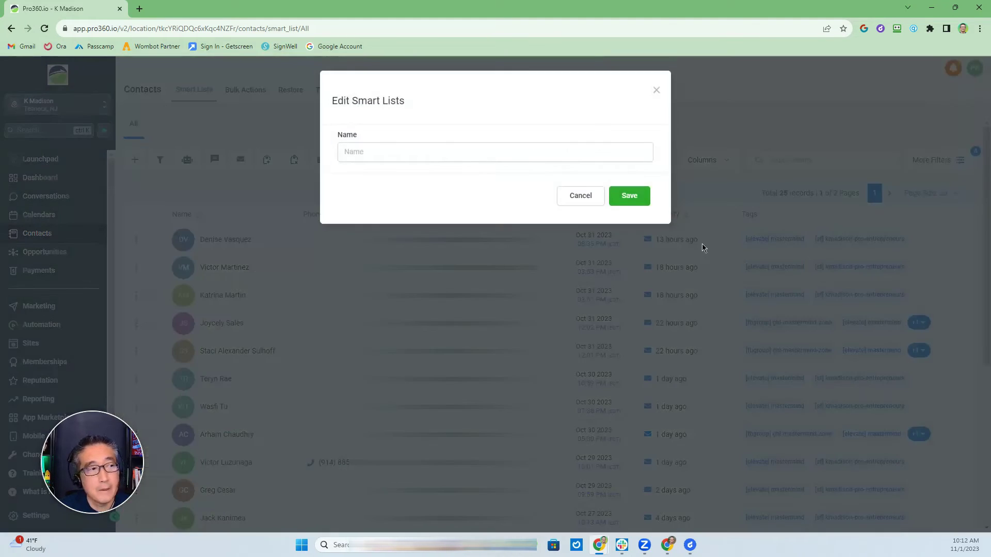
pyautogui.click(377, 155)
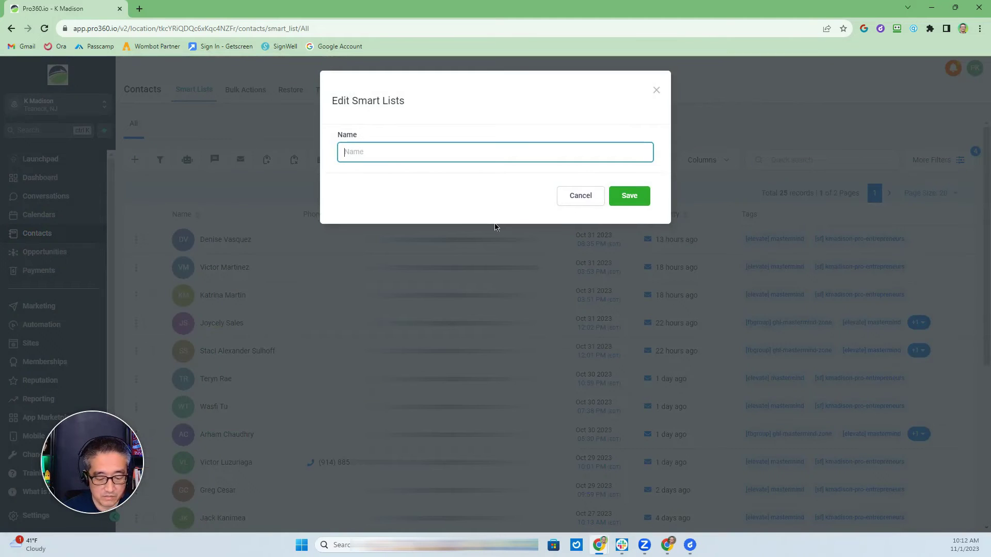
pyautogui.write('DF')
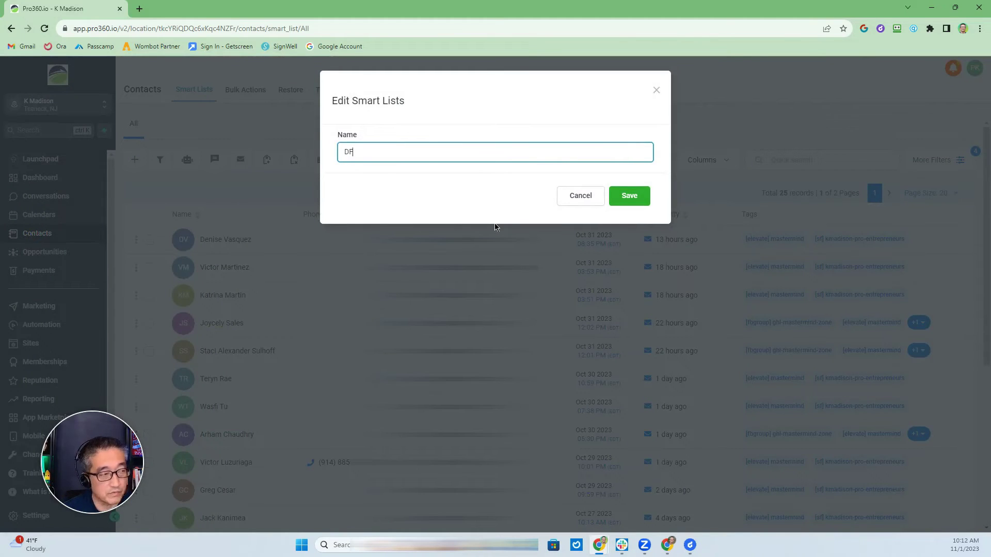
pyautogui.write('Y Hot List')
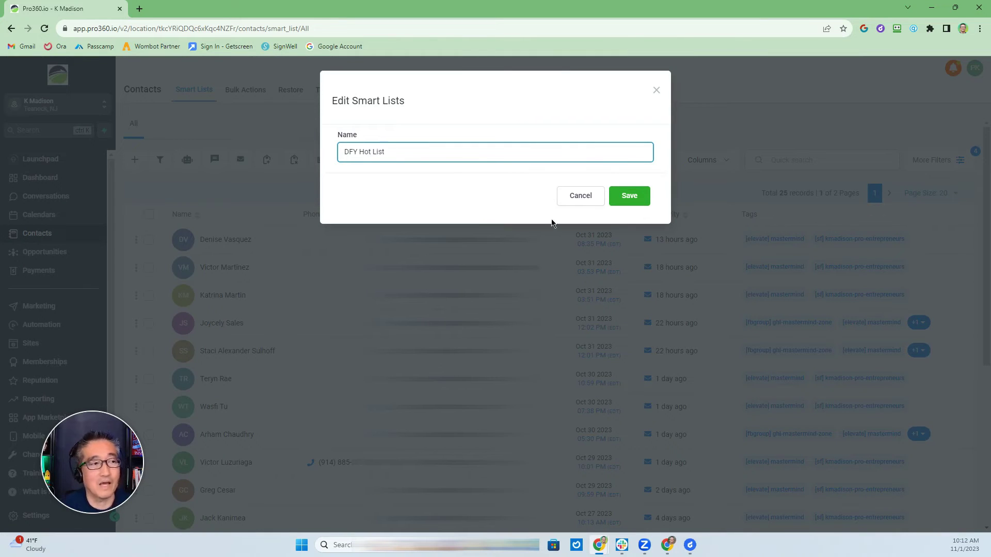
pyautogui.click(634, 199)
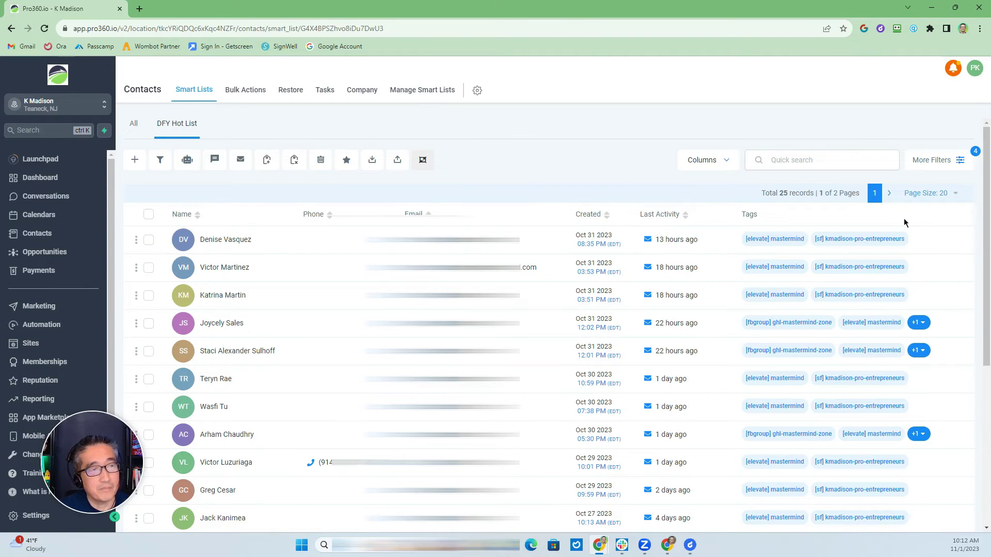
# Step: Clear all filters from the DFY Hot List, and switch to the All list without saving the changes
pyautogui.click(942, 167)
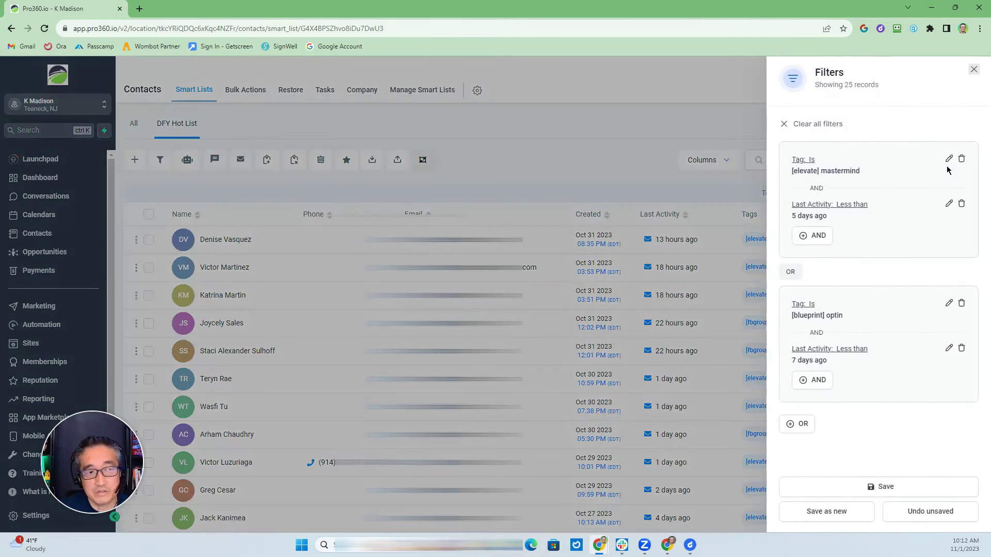
pyautogui.click(817, 125)
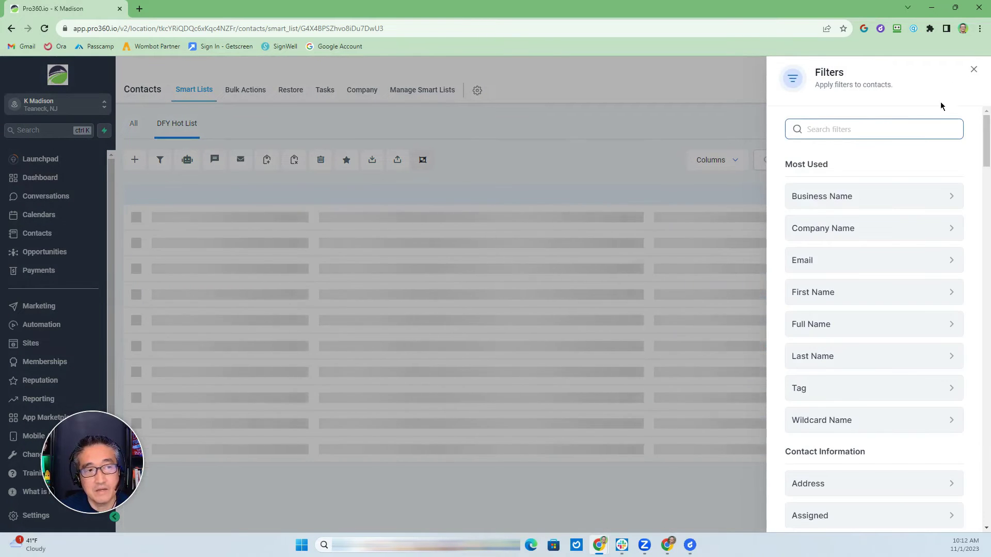
pyautogui.click(974, 71)
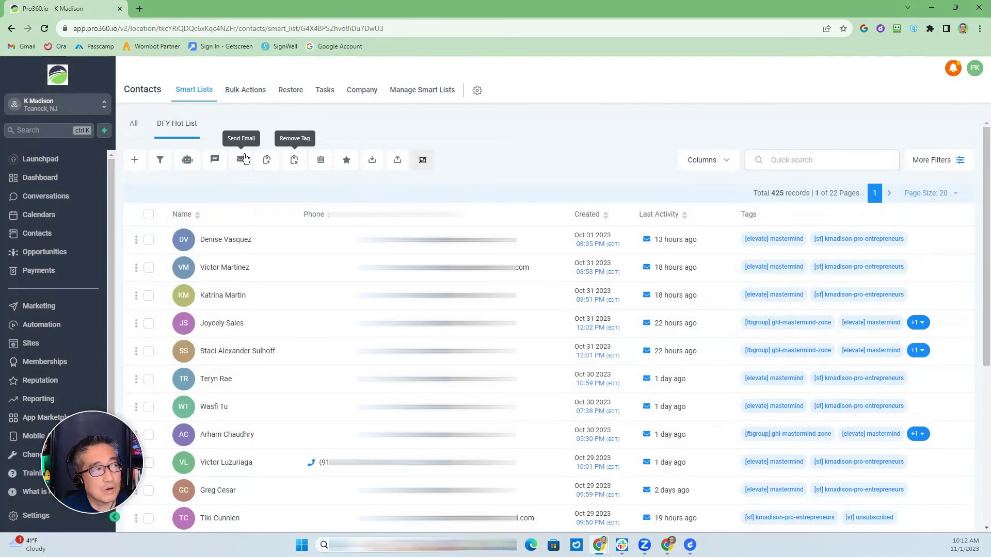
pyautogui.click(132, 128)
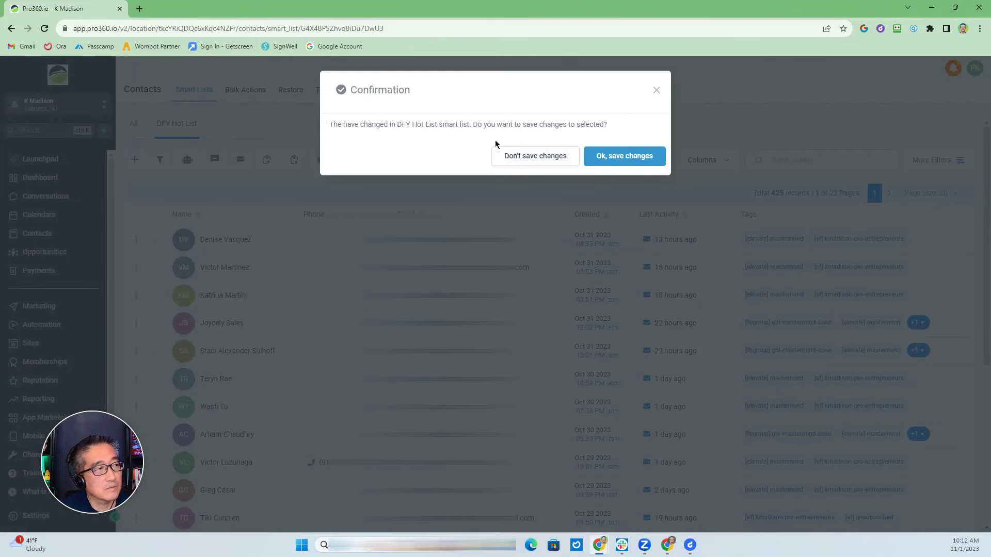
pyautogui.click(535, 160)
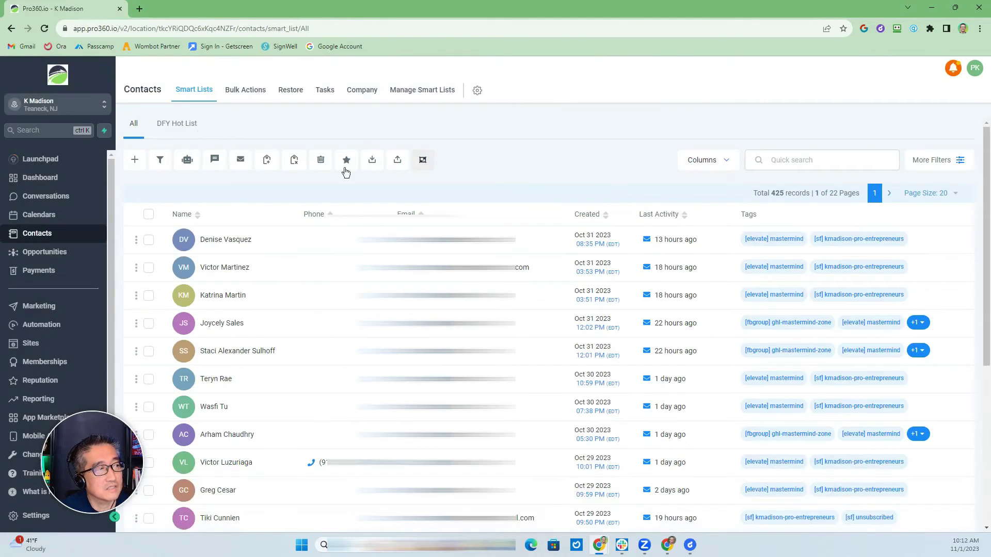
# Step: Check the unfiltered All contacts list and the filters available for it
pyautogui.click(133, 126)
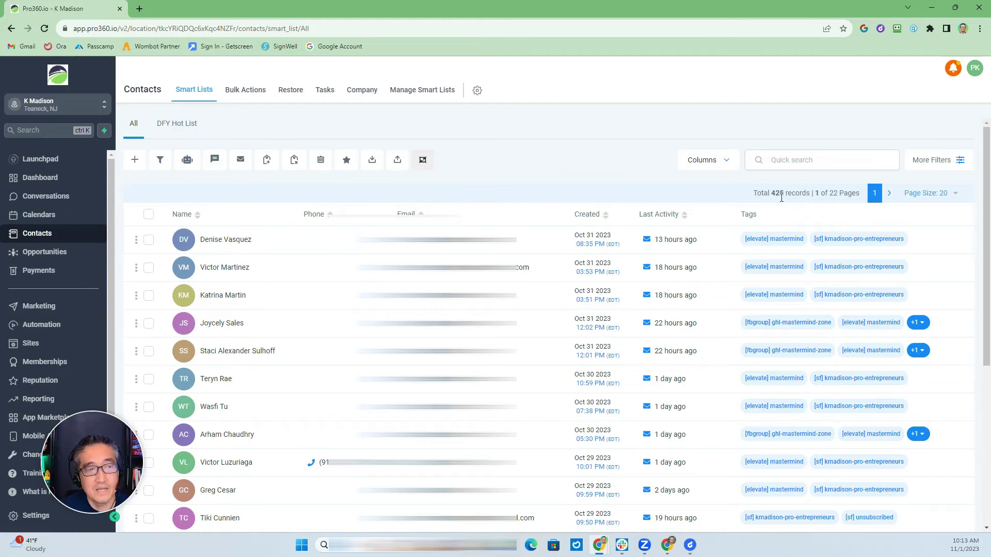
pyautogui.click(934, 162)
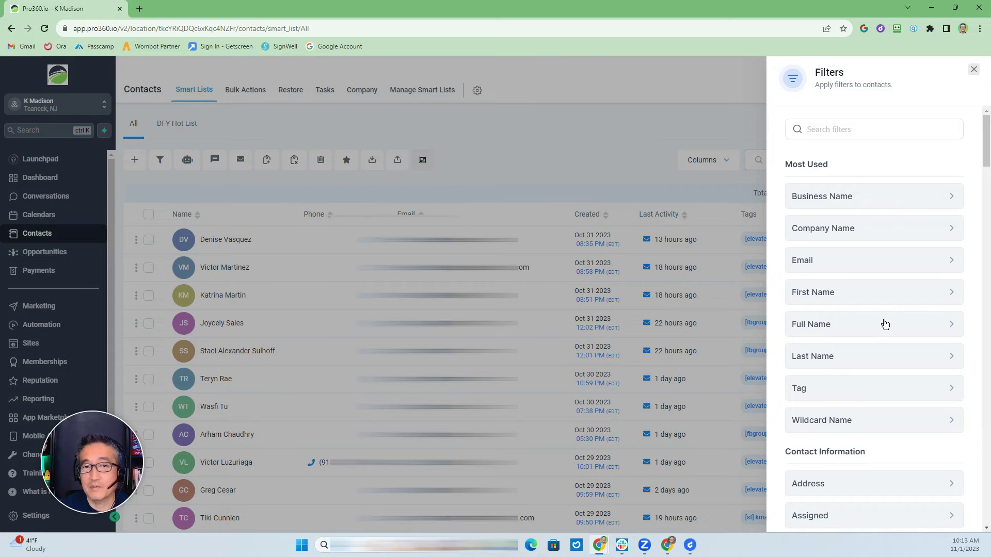
pyautogui.click(973, 71)
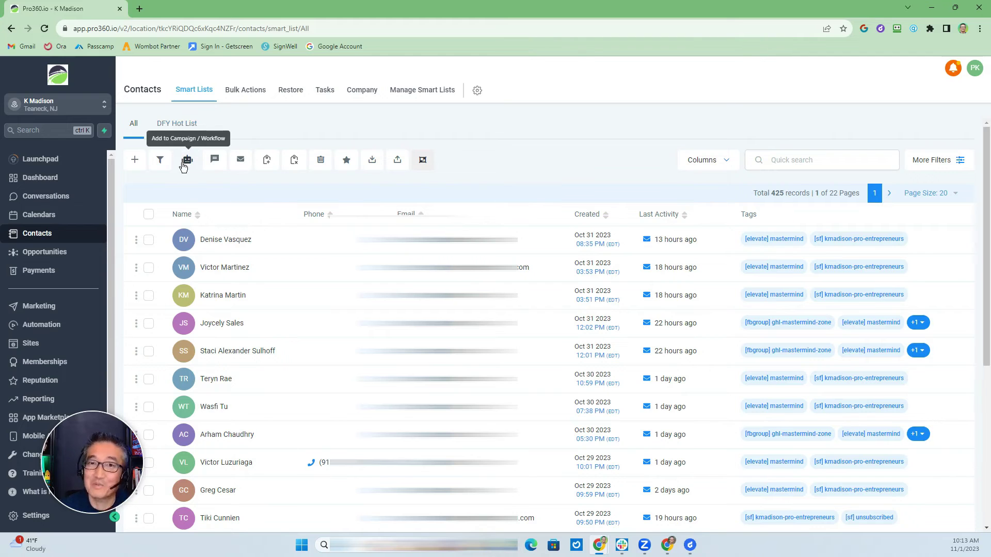
# Step: View the DFY Hot List and the smart list management page, and return to the All contacts list
pyautogui.click(176, 126)
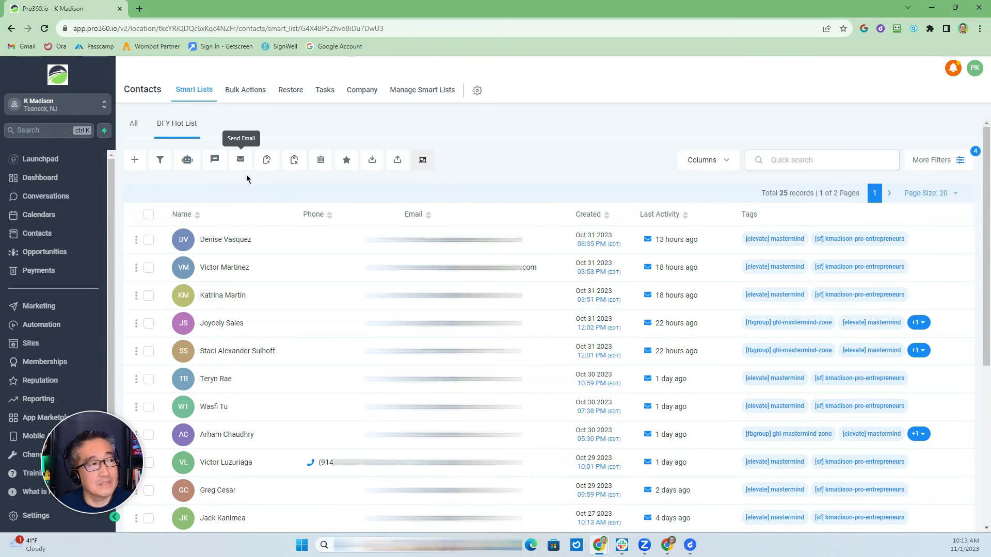
pyautogui.click(420, 92)
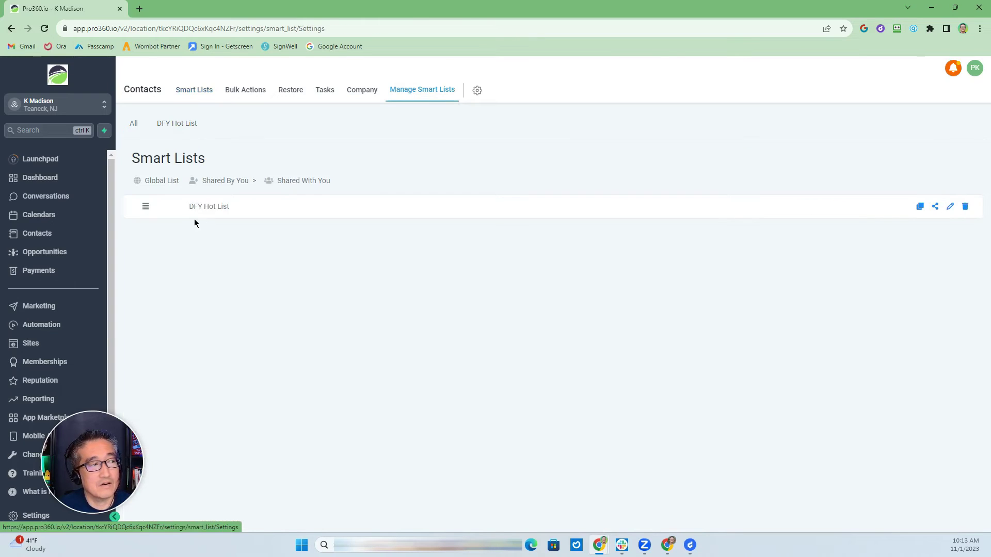
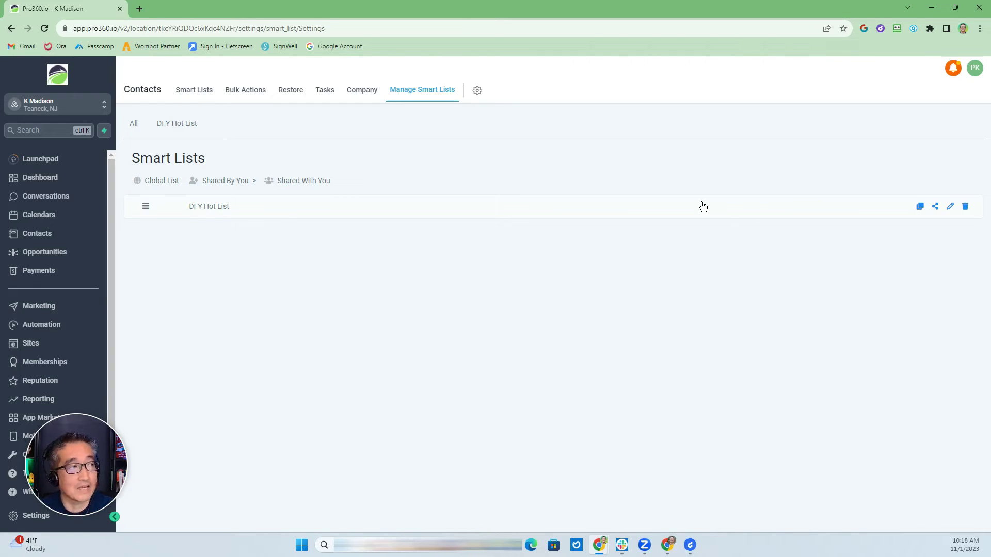
pyautogui.click(134, 126)
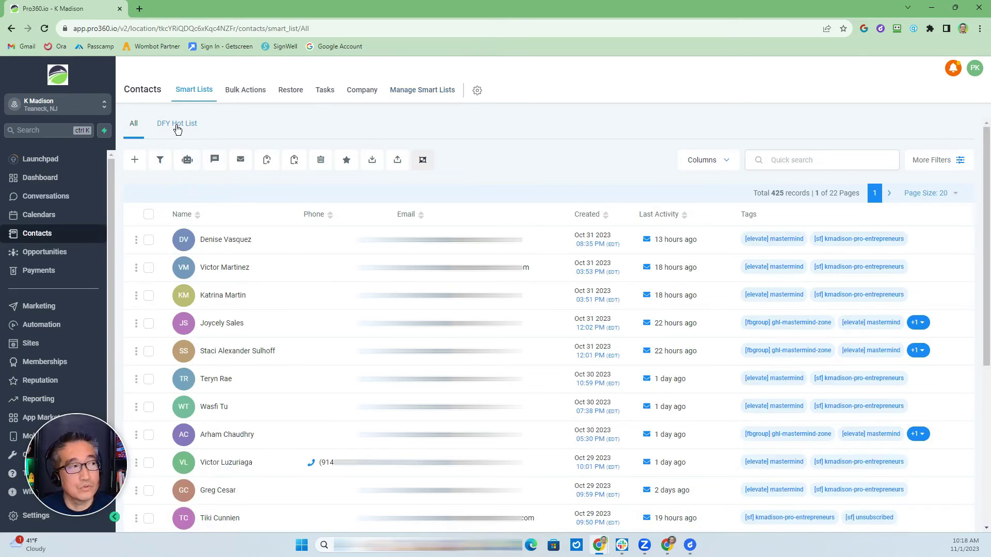
# Step: Open the DFY Hot List and select all of its contact records across every page
pyautogui.click(182, 127)
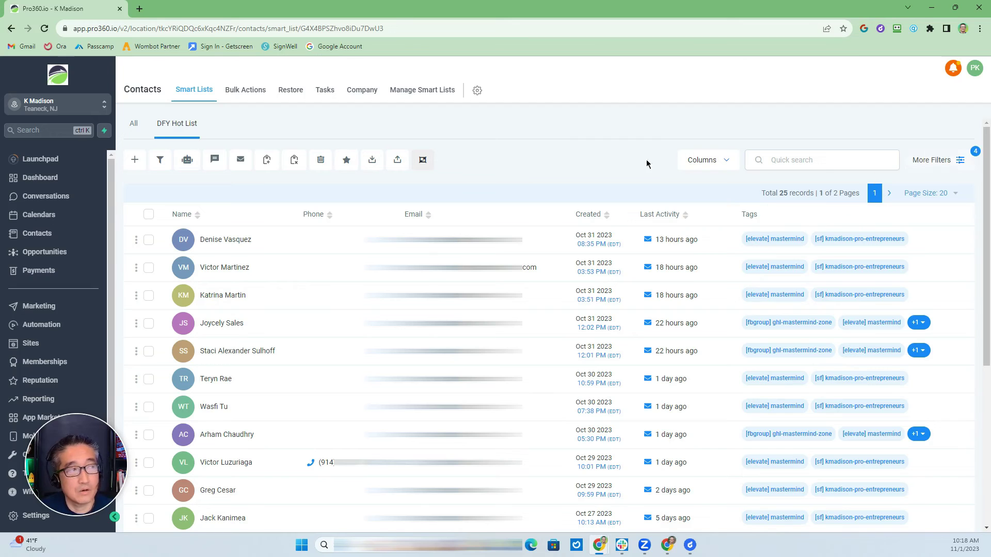
pyautogui.click(187, 161)
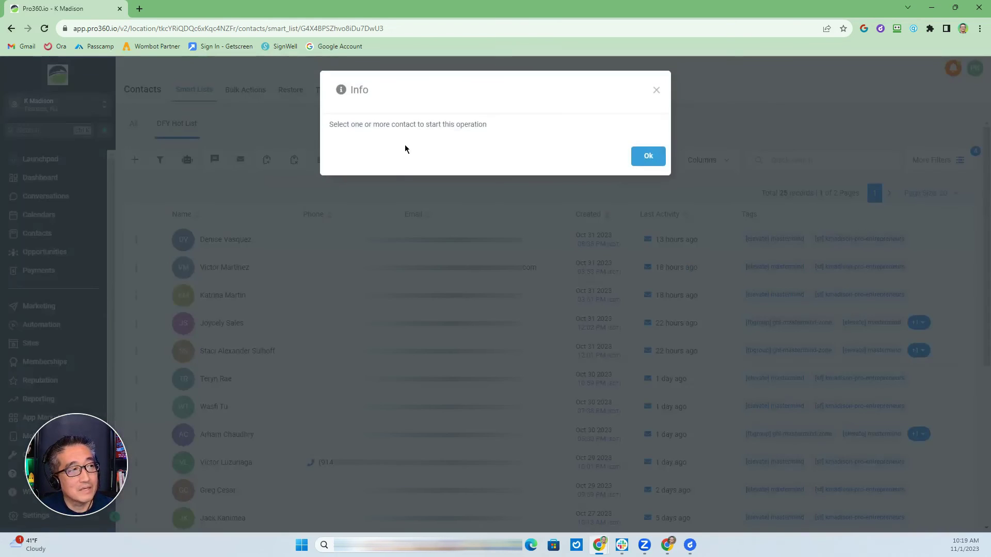
pyautogui.click(655, 90)
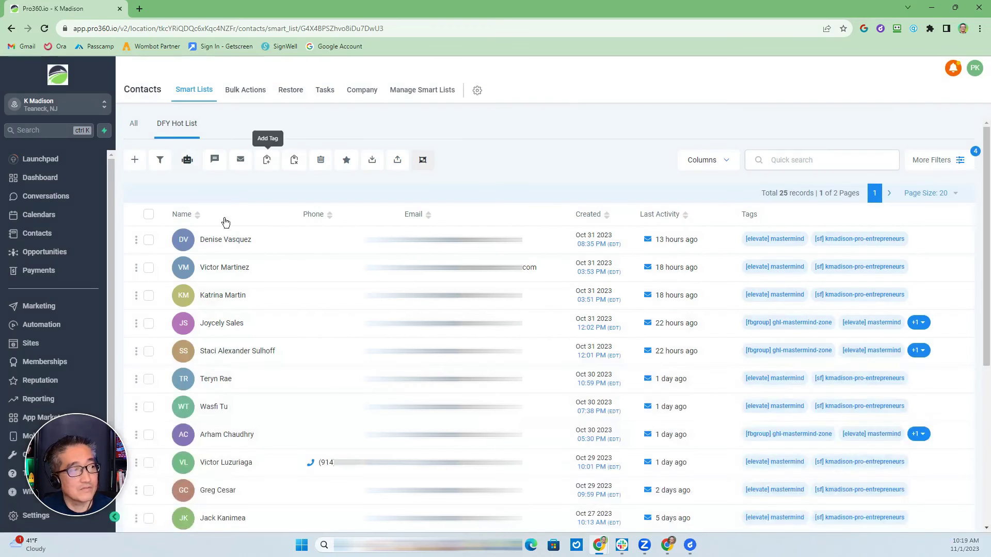
pyautogui.click(148, 214)
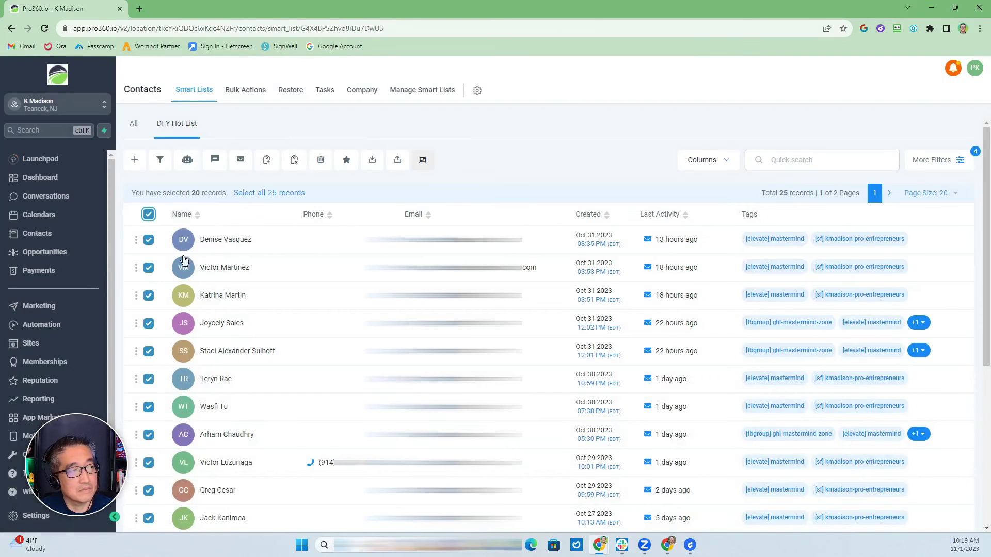
pyautogui.click(264, 195)
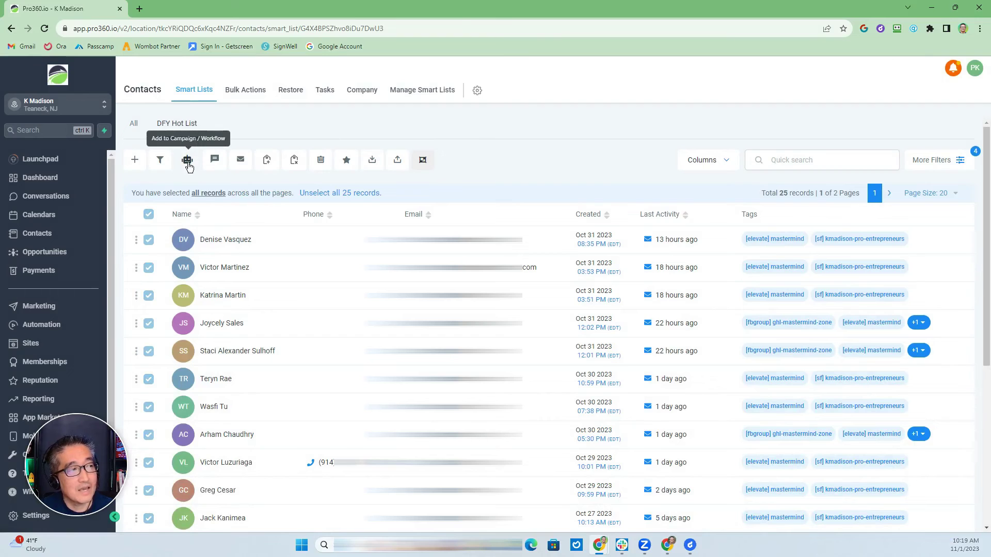